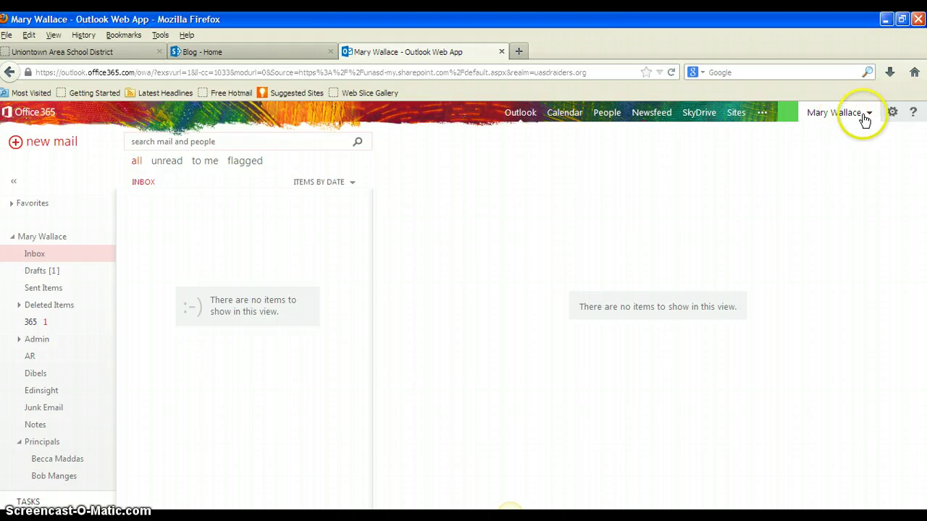
# - Open the Change Photo window from the profile picture in the account menu
pyautogui.click(870, 116)
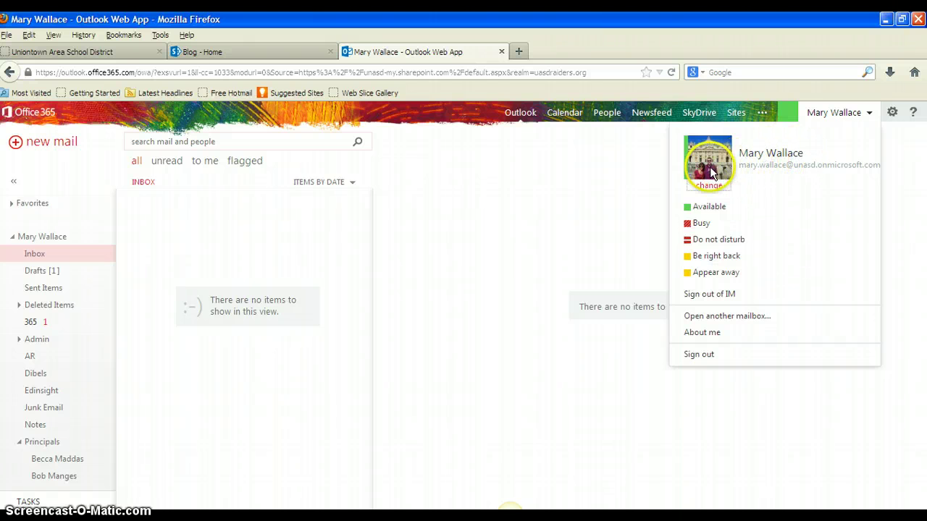
pyautogui.click(710, 186)
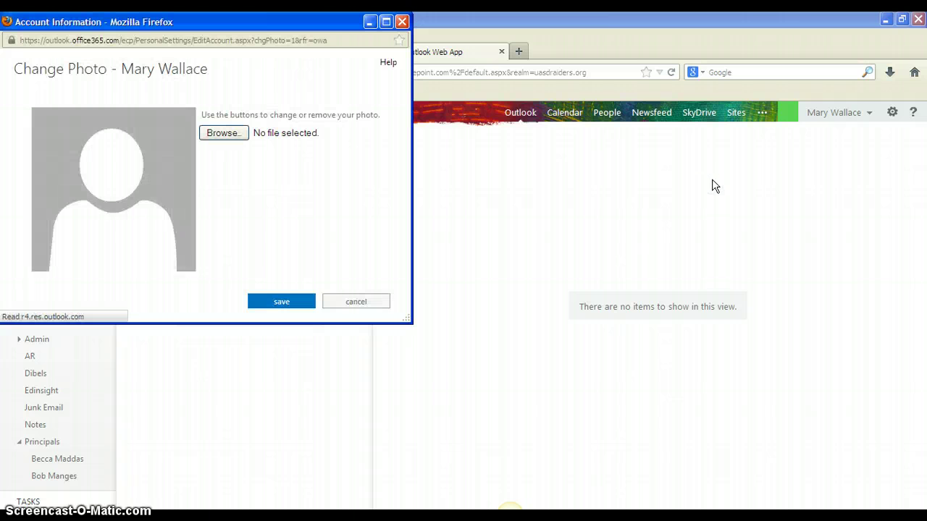
# - Upload web pic.jpg from the Desktop as the new profile photo and save it
pyautogui.click(234, 140)
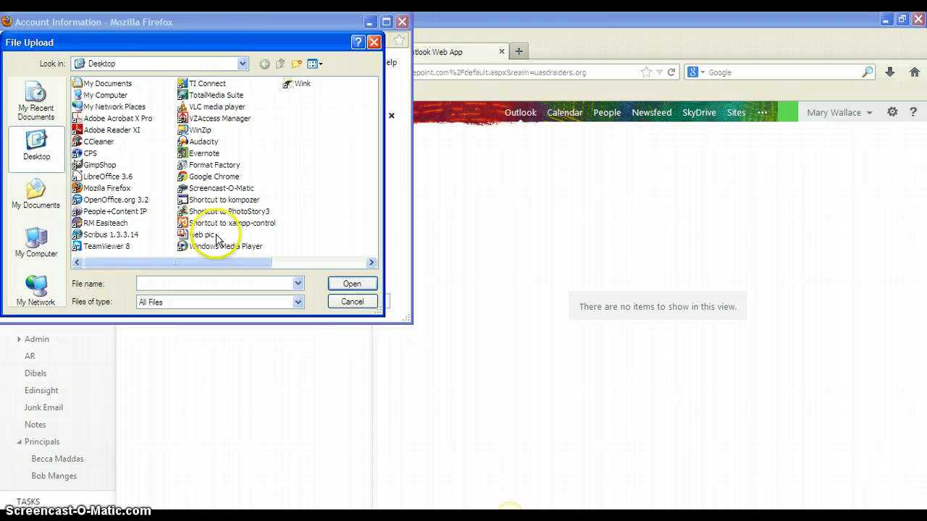
pyautogui.click(197, 236)
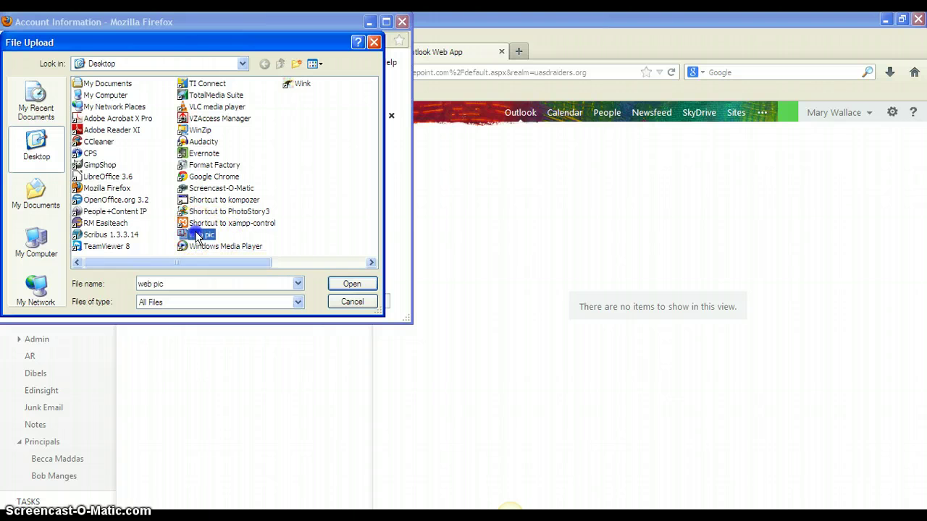
pyautogui.click(353, 284)
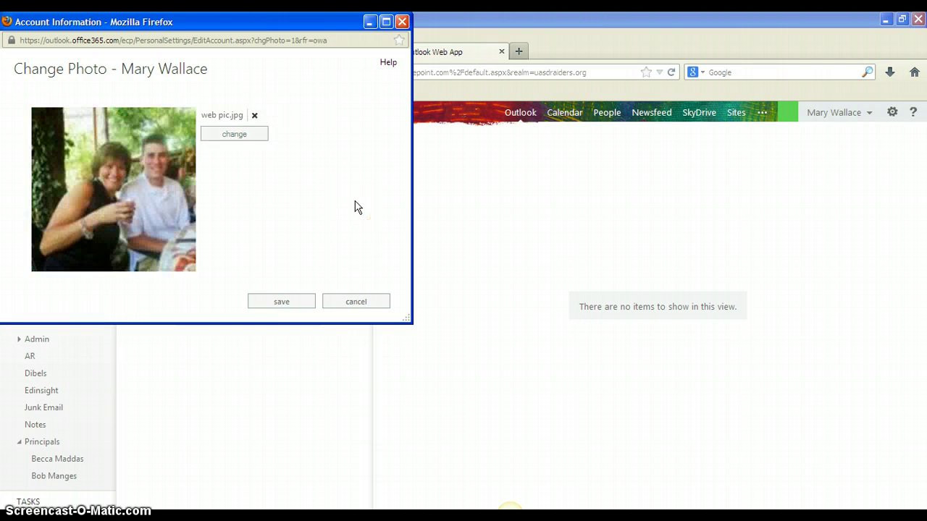
pyautogui.click(233, 138)
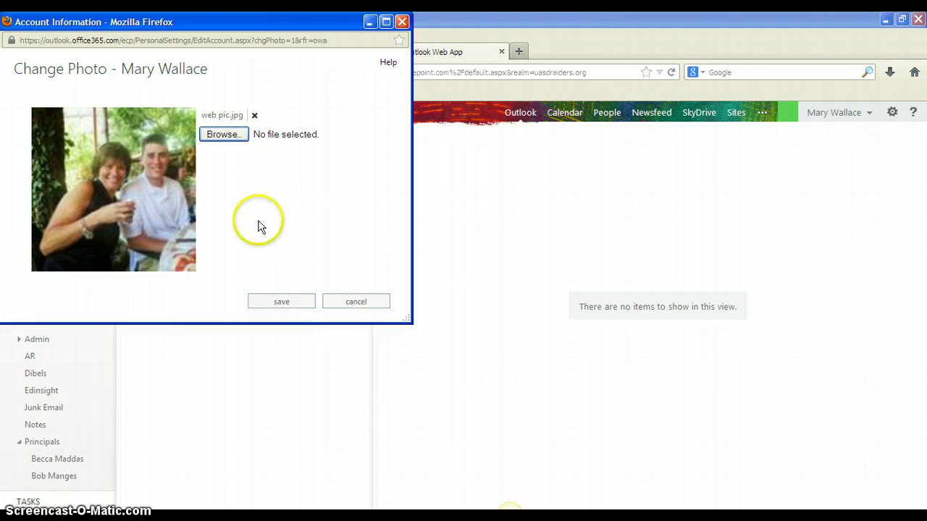
pyautogui.click(282, 304)
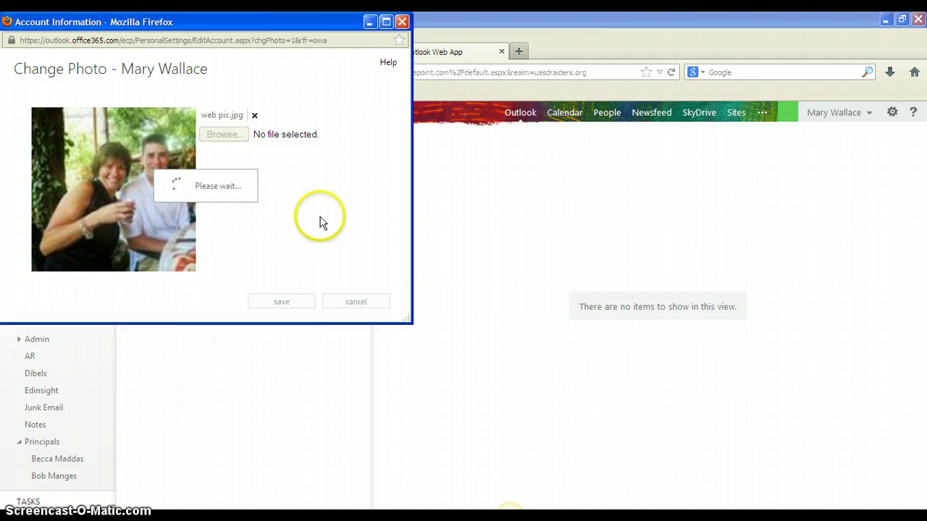
pyautogui.click(664, 265)
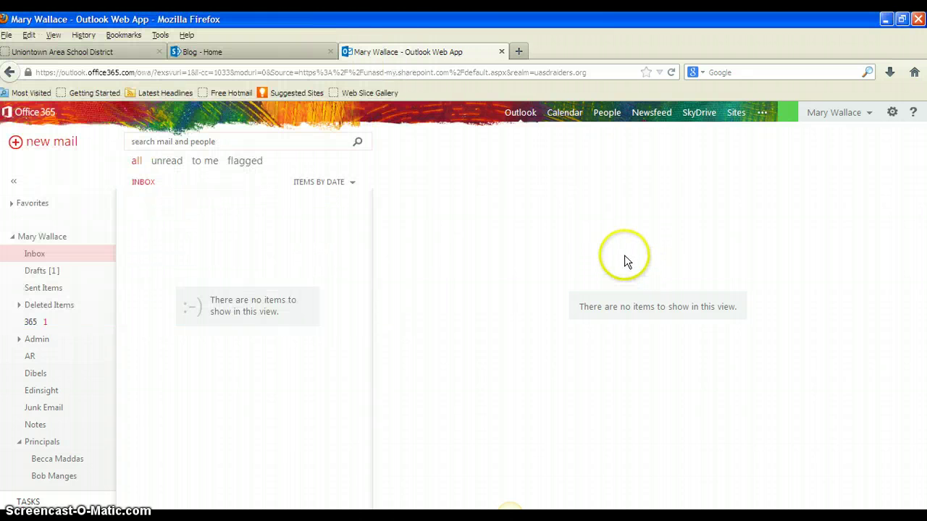
# - Set the presence status to Be right back, then reopen and close the account menu
pyautogui.click(870, 116)
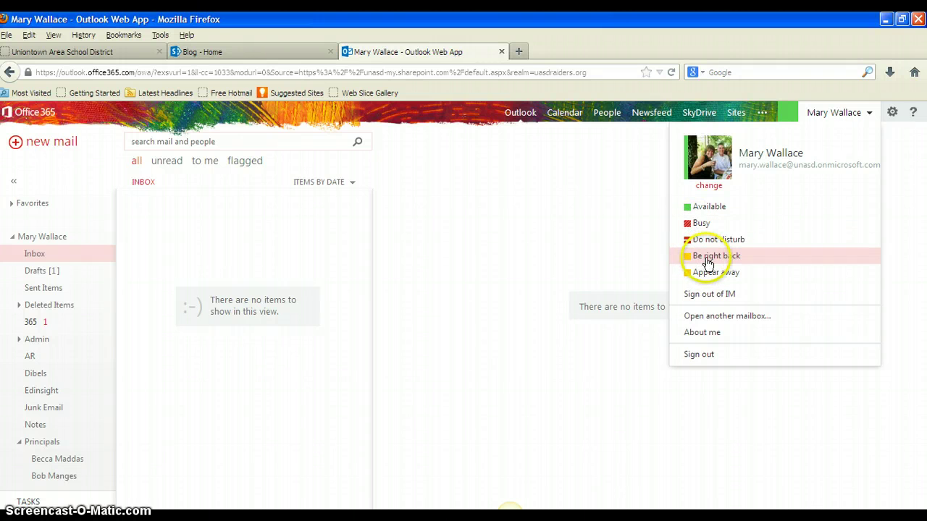
pyautogui.click(707, 259)
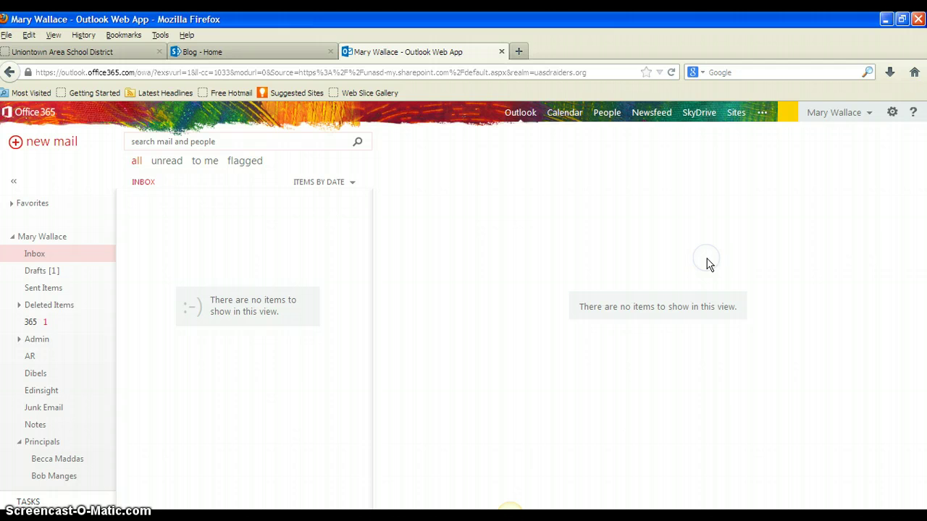
pyautogui.click(870, 116)
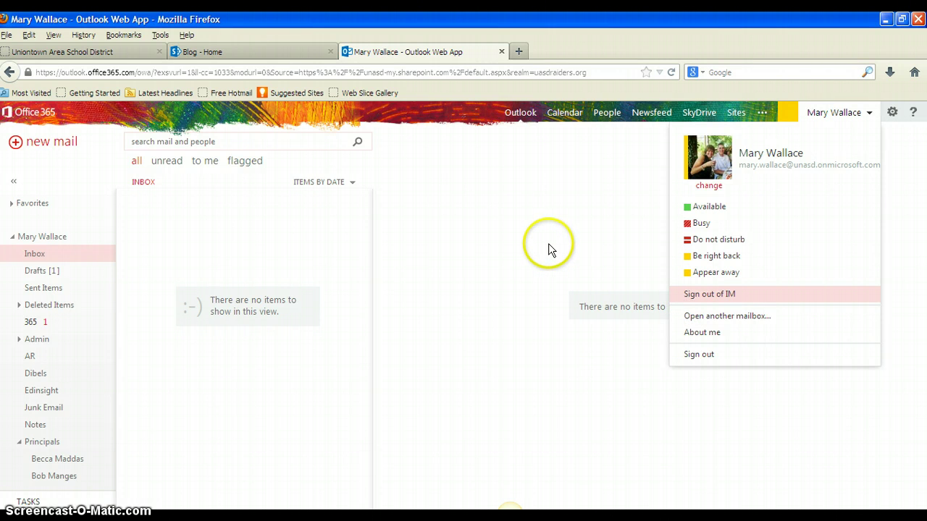
pyautogui.click(894, 192)
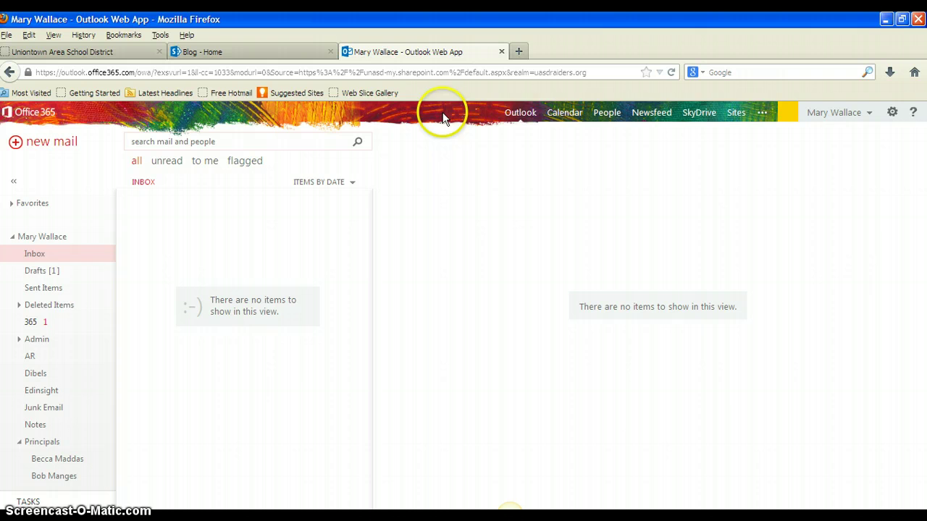
# - Apply the green One World theme from the gear menu's Change theme picker
pyautogui.click(892, 114)
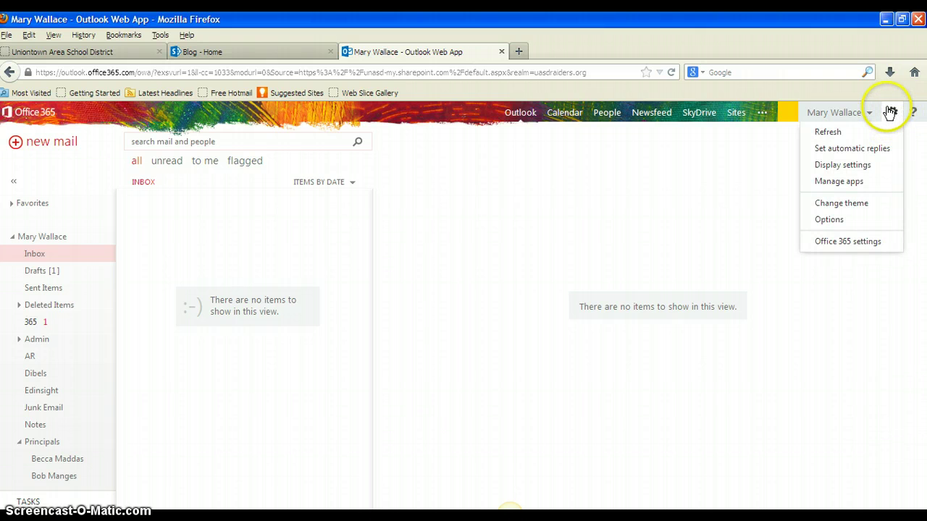
pyautogui.click(845, 206)
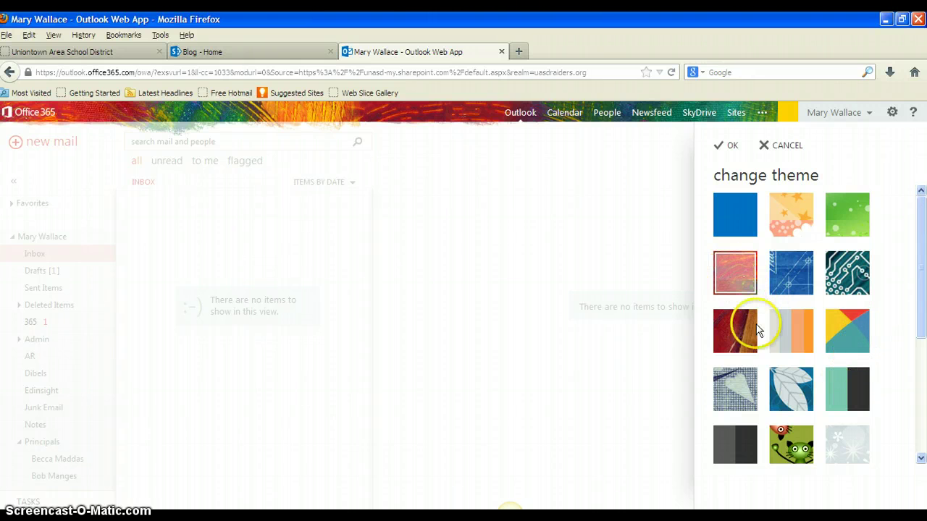
pyautogui.click(843, 221)
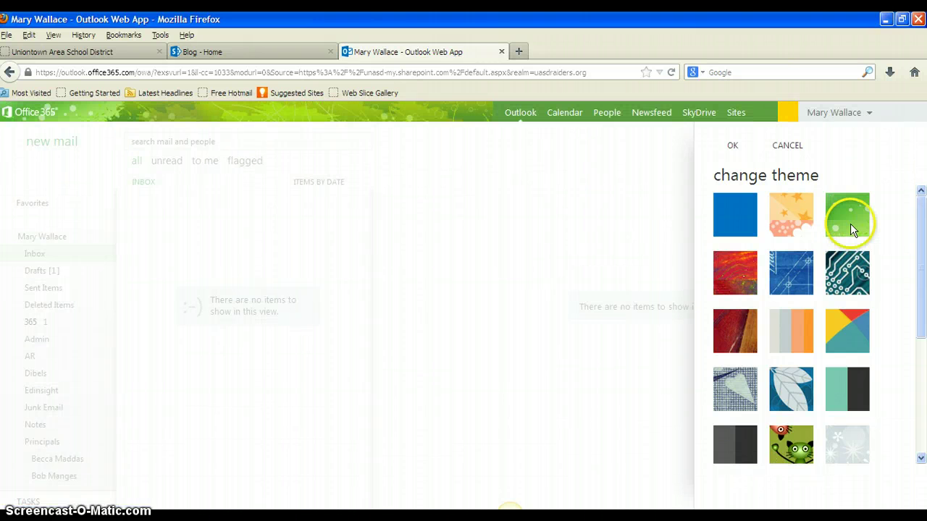
pyautogui.click(727, 150)
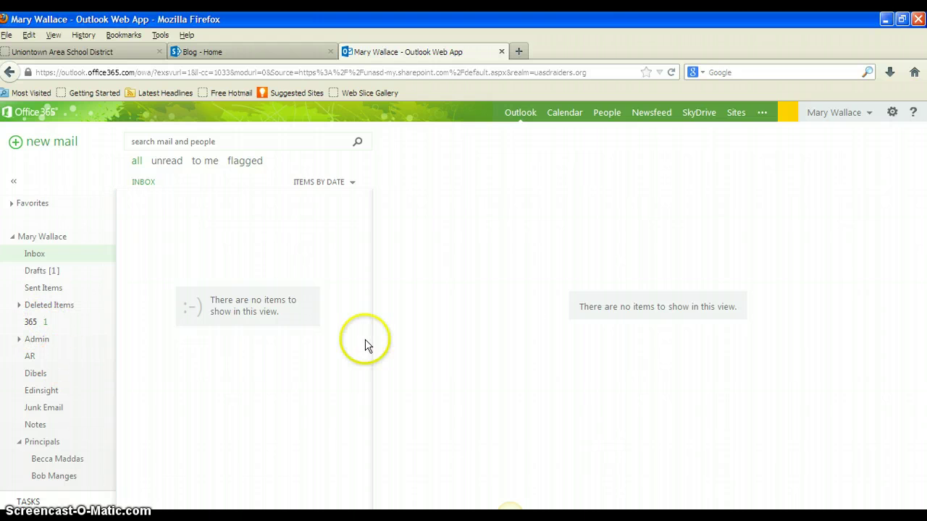
# - Switch the theme back to the red painted tile and confirm with OK
pyautogui.click(894, 115)
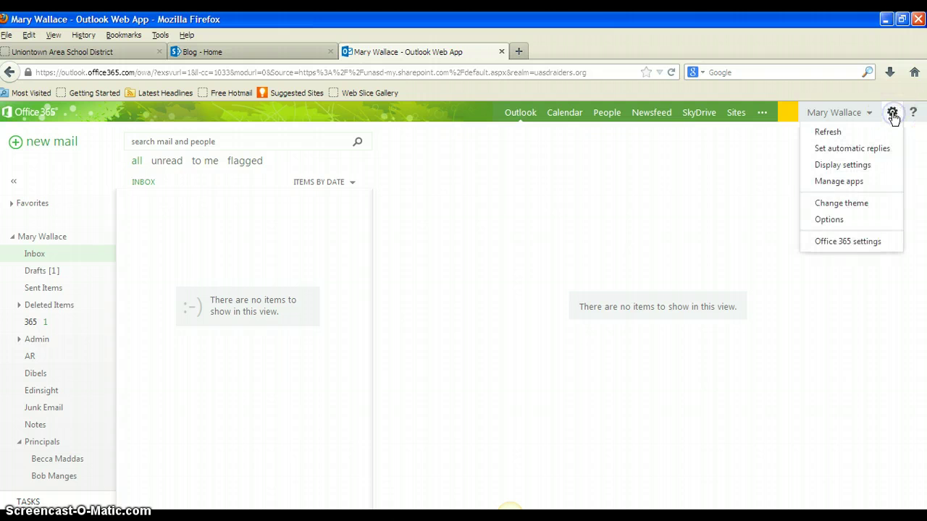
pyautogui.click(836, 203)
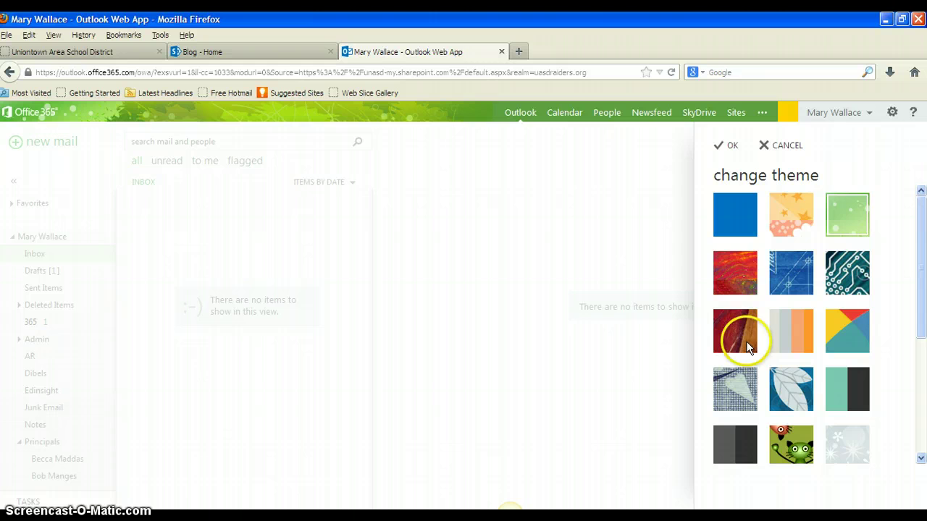
pyautogui.click(740, 264)
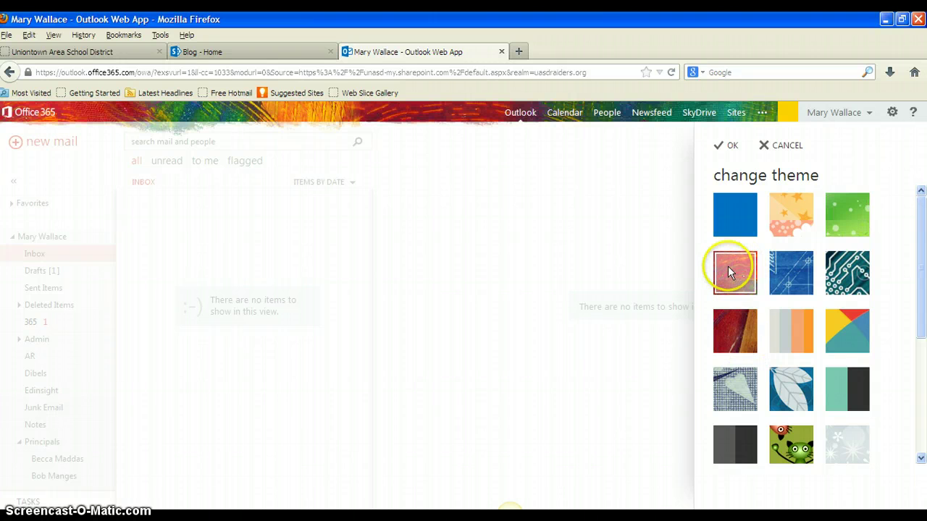
pyautogui.click(732, 146)
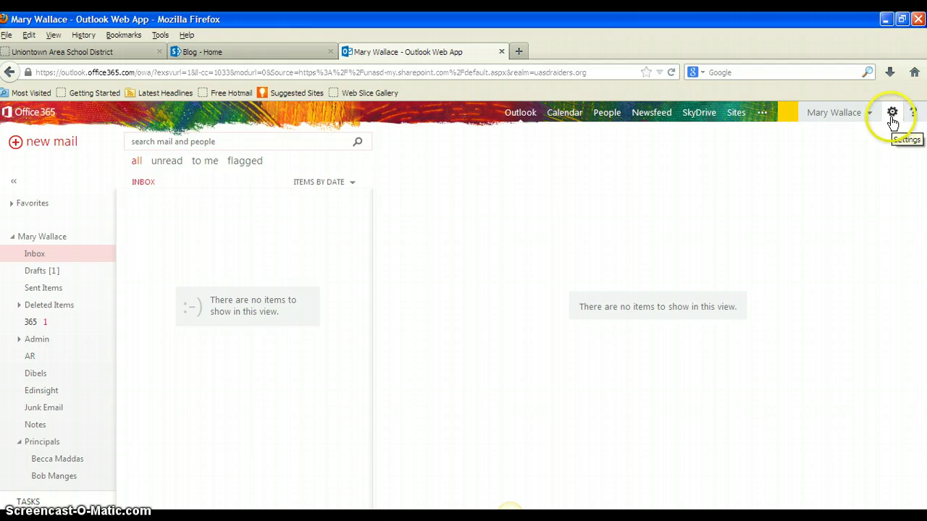
# - In Display settings' message list, keep Sender name on top and choose Hide preview text
pyautogui.click(891, 120)
pyautogui.click(891, 116)
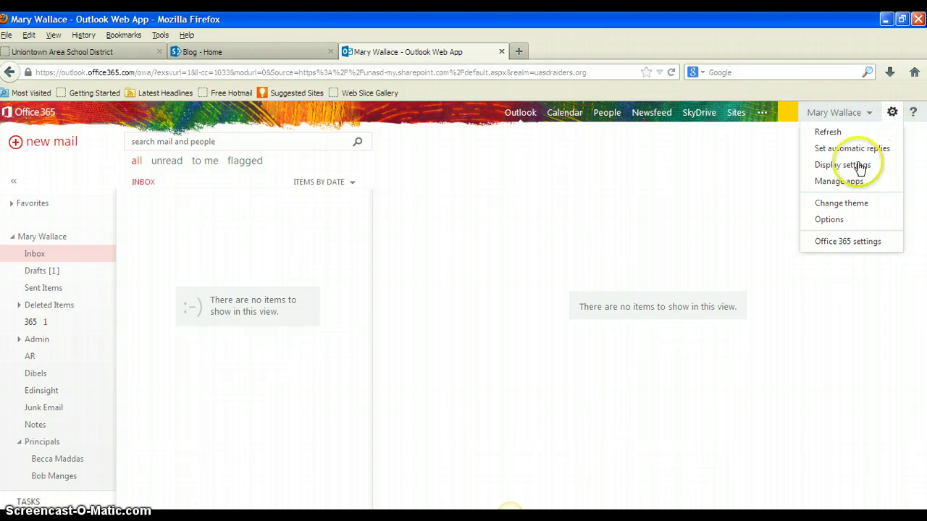
pyautogui.click(823, 168)
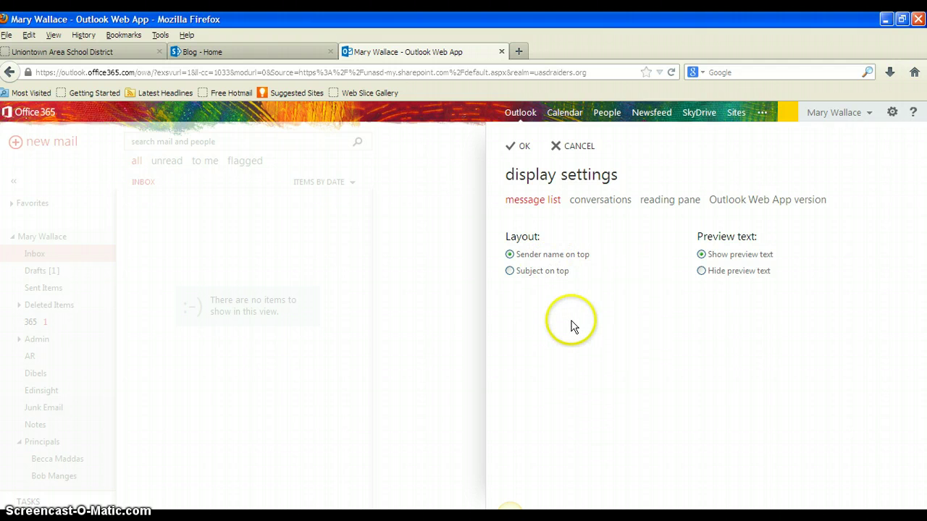
pyautogui.click(509, 272)
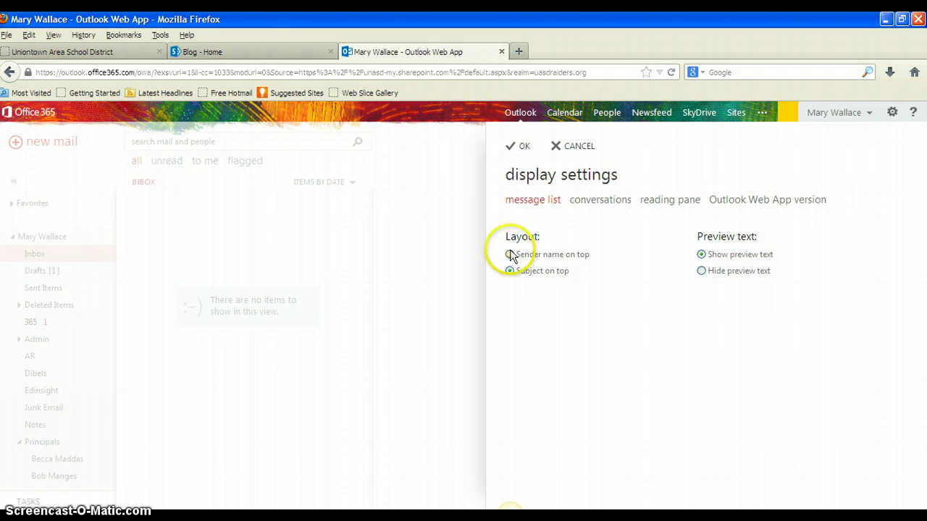
pyautogui.click(510, 255)
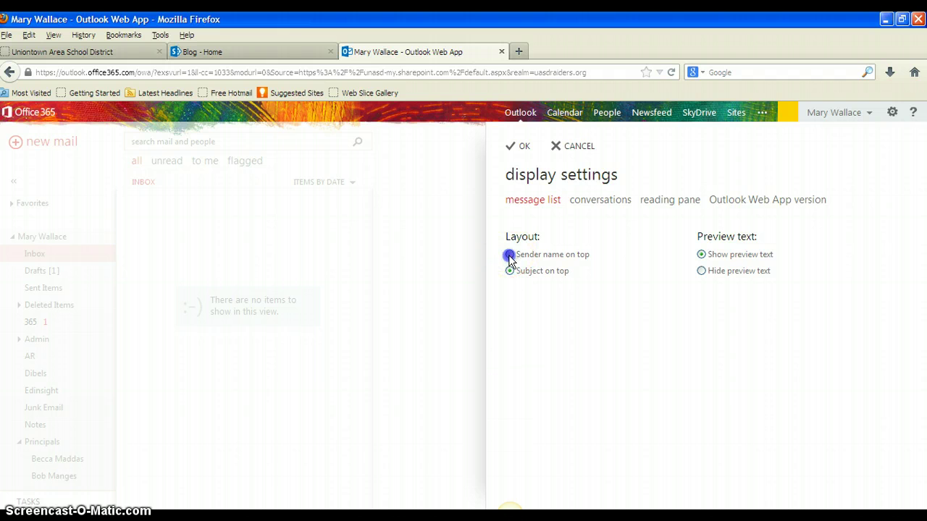
pyautogui.click(702, 272)
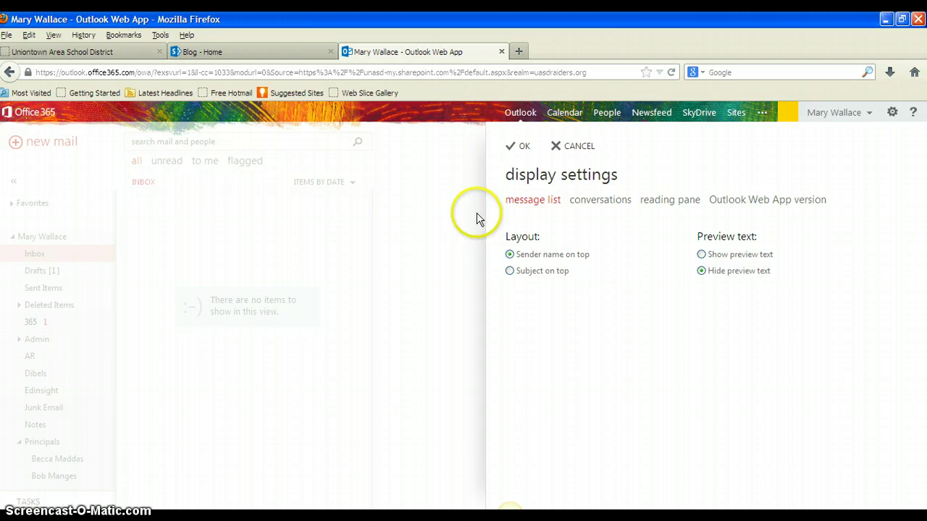
# - View the conversations options, then the reading pane options set to Show on the right
pyautogui.click(603, 206)
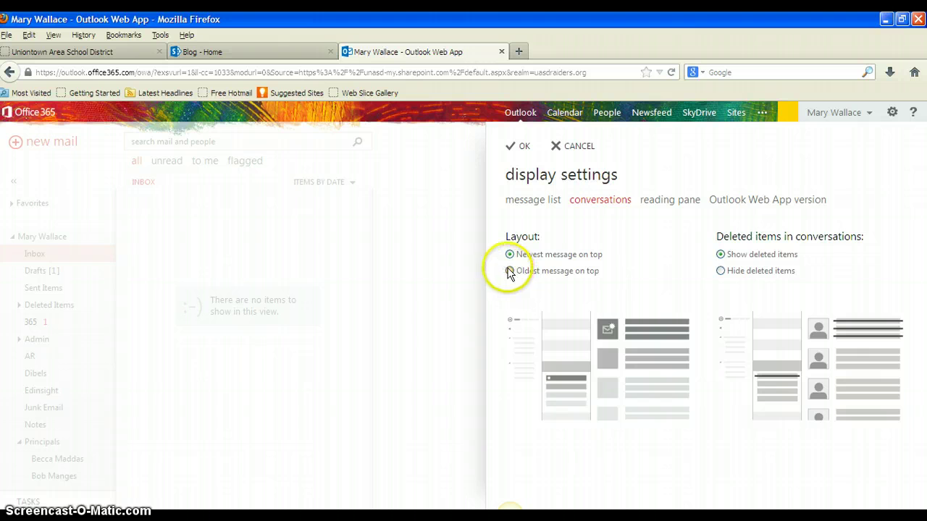
pyautogui.click(665, 209)
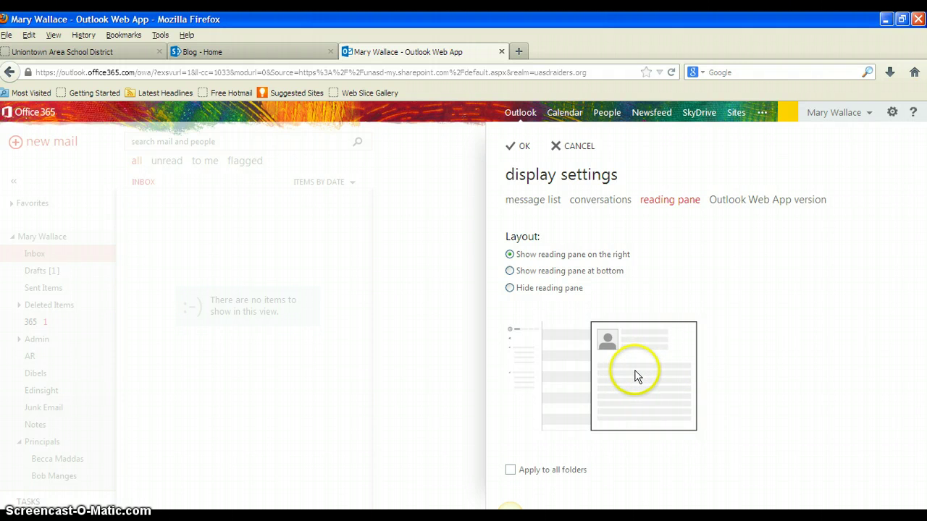
pyautogui.click(509, 274)
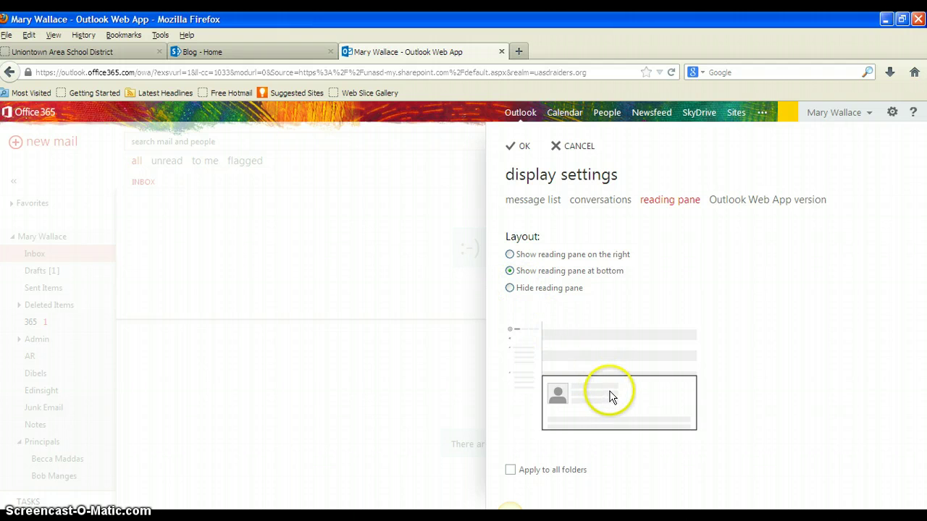
pyautogui.click(509, 288)
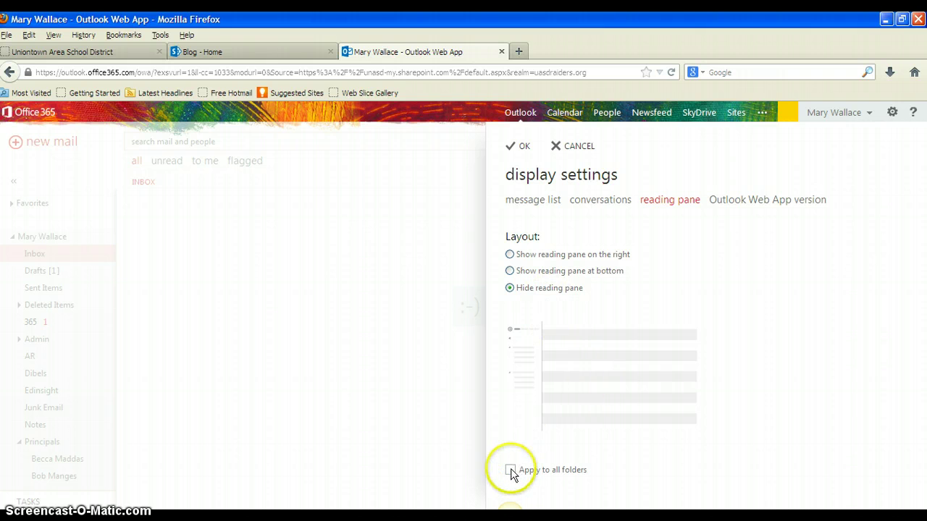
pyautogui.click(509, 254)
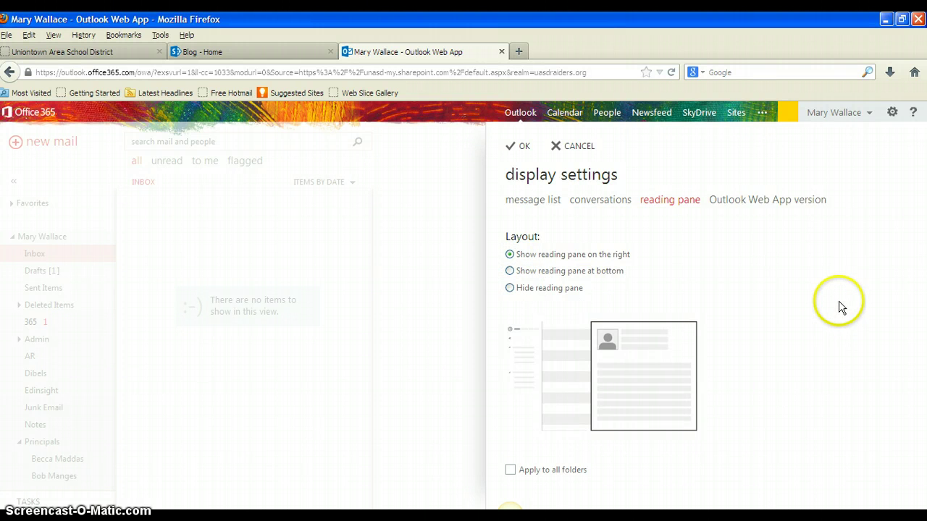